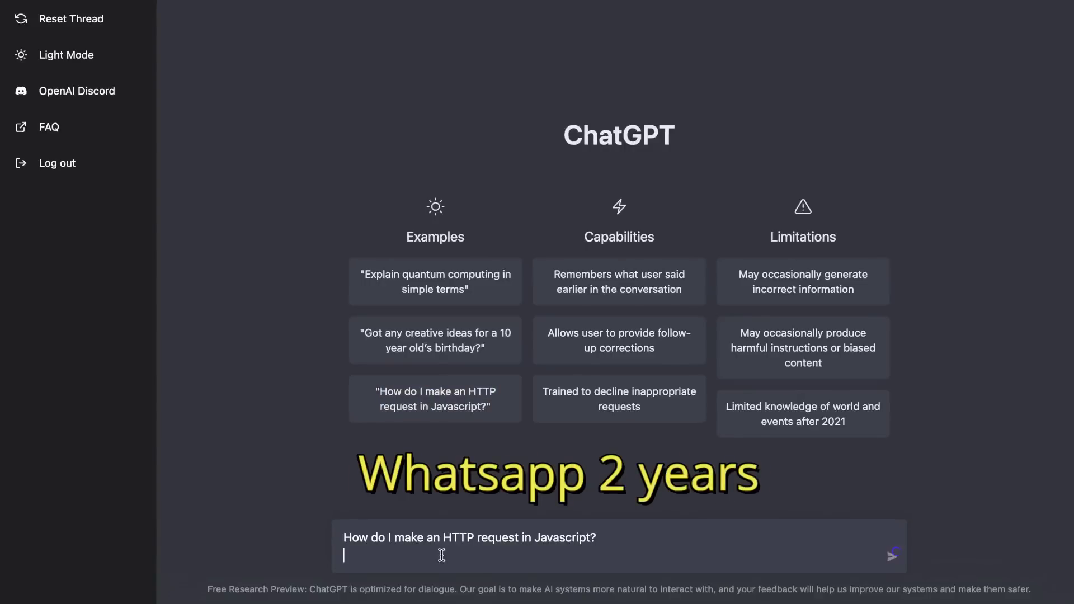
# Send the JavaScript HTTP request question, then highlight 'GPT-3' in the Jasper article heading.
pyautogui.press('Return')
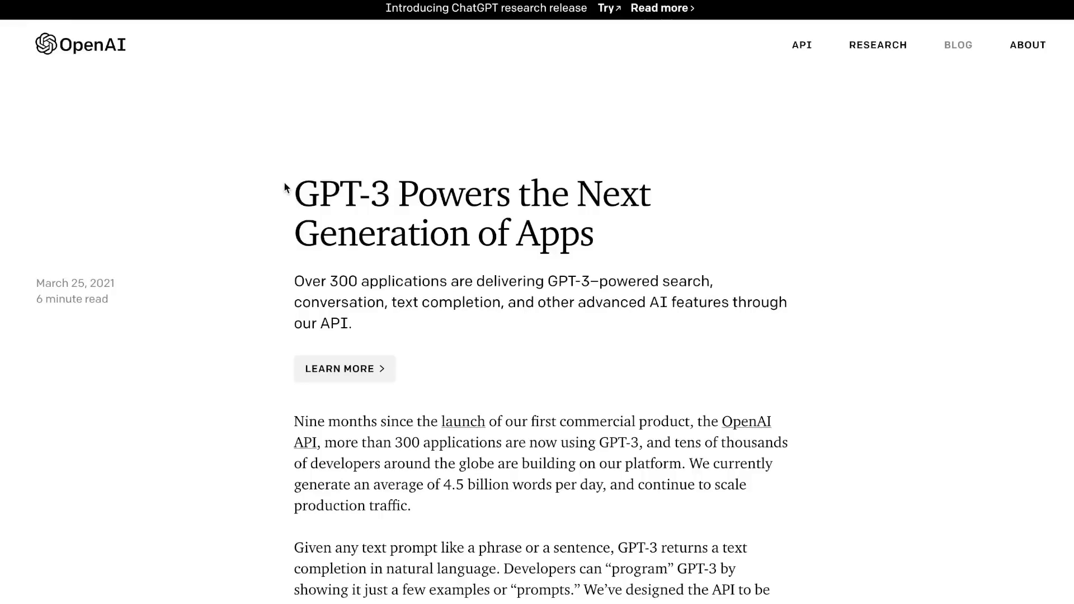
pyautogui.moveTo(284, 186); pyautogui.dragTo(391, 196)
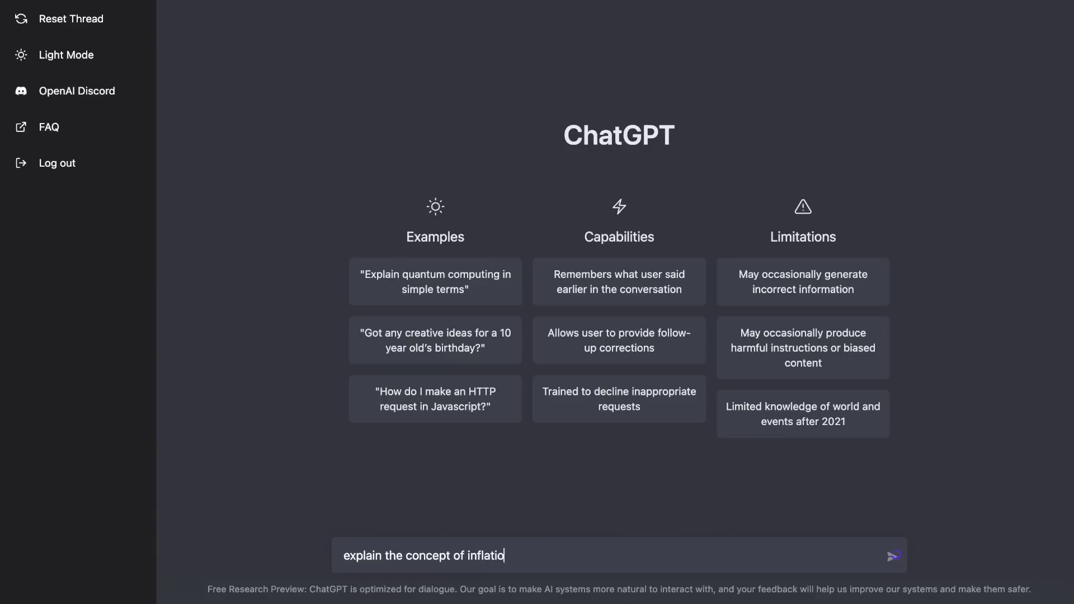
# Ask 'explain the concept of inflation', regenerate the reply, and begin highlighting the blog's sibling-model sentence.
pyautogui.write('n the concept of inflatio')
pyautogui.press('Return')
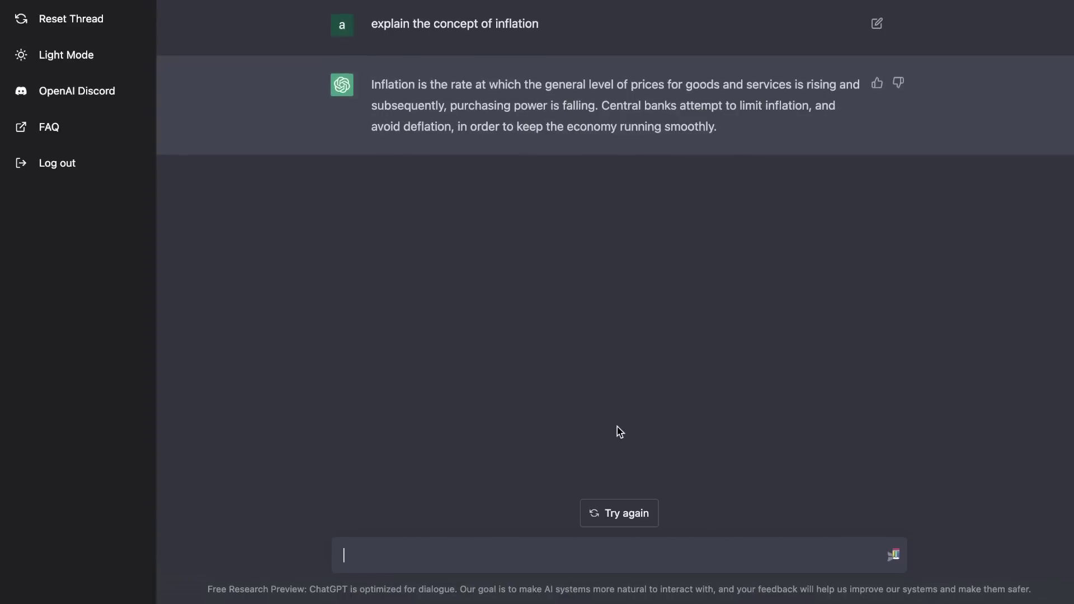
pyautogui.click(617, 513)
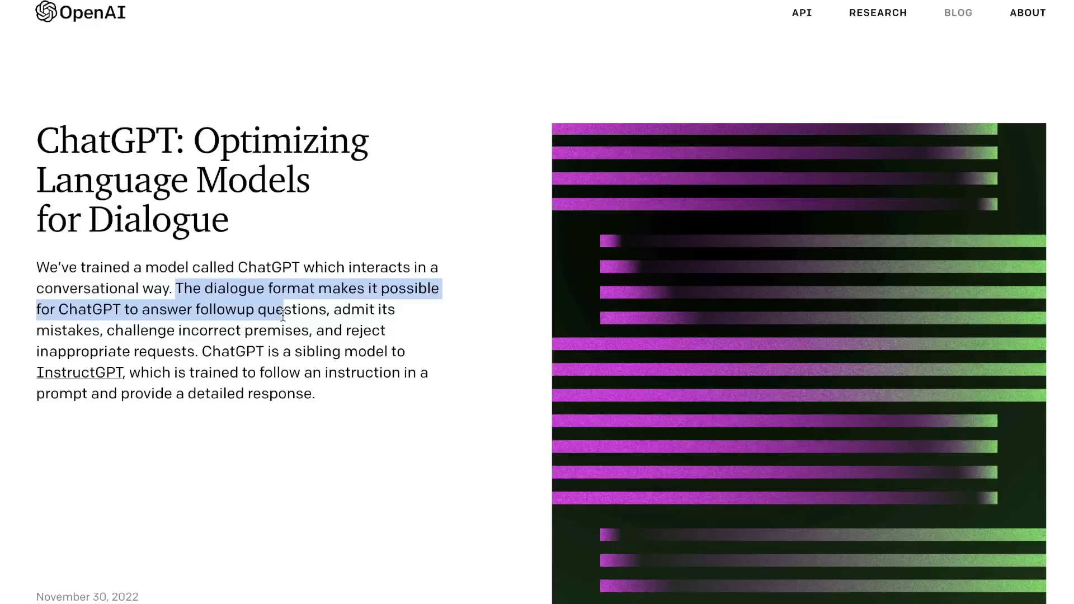
pyautogui.moveTo(284, 316); pyautogui.dragTo(301, 386)
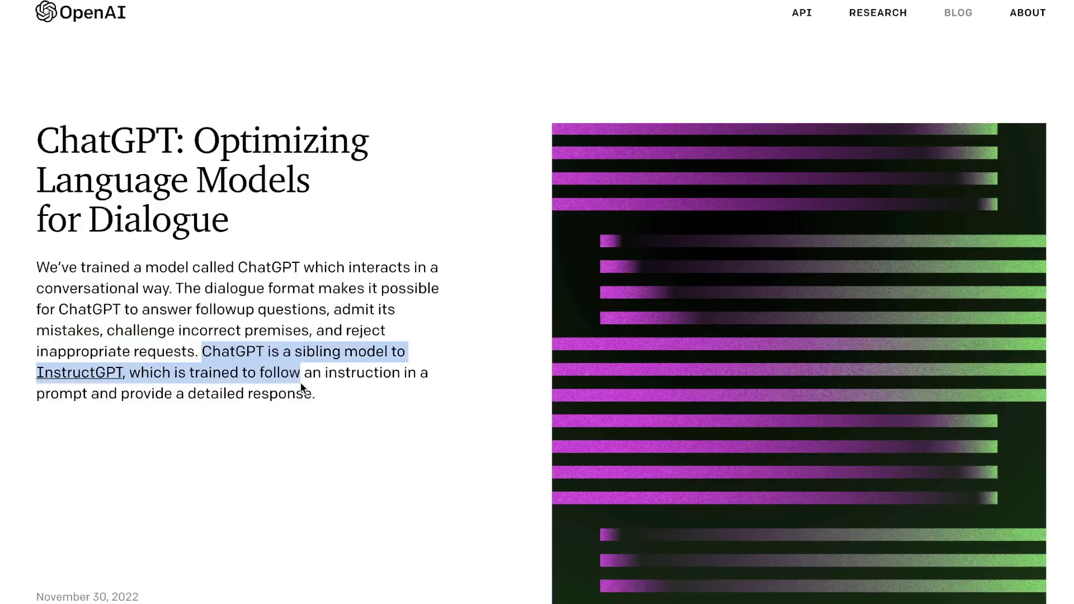
# Highlight the blog sentence describing ChatGPT as a sibling model to InstructGPT.
pyautogui.moveTo(130, 372); pyautogui.dragTo(312, 399)
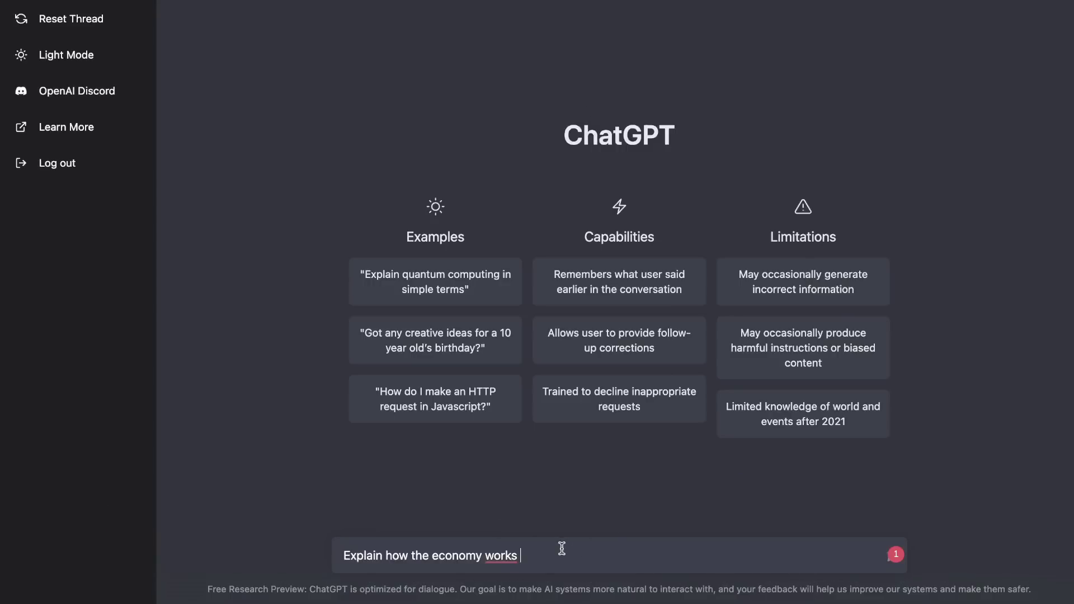
# Send the economy question, highlight its answer, and draft 'now explain it to a child'.
pyautogui.press('Return')
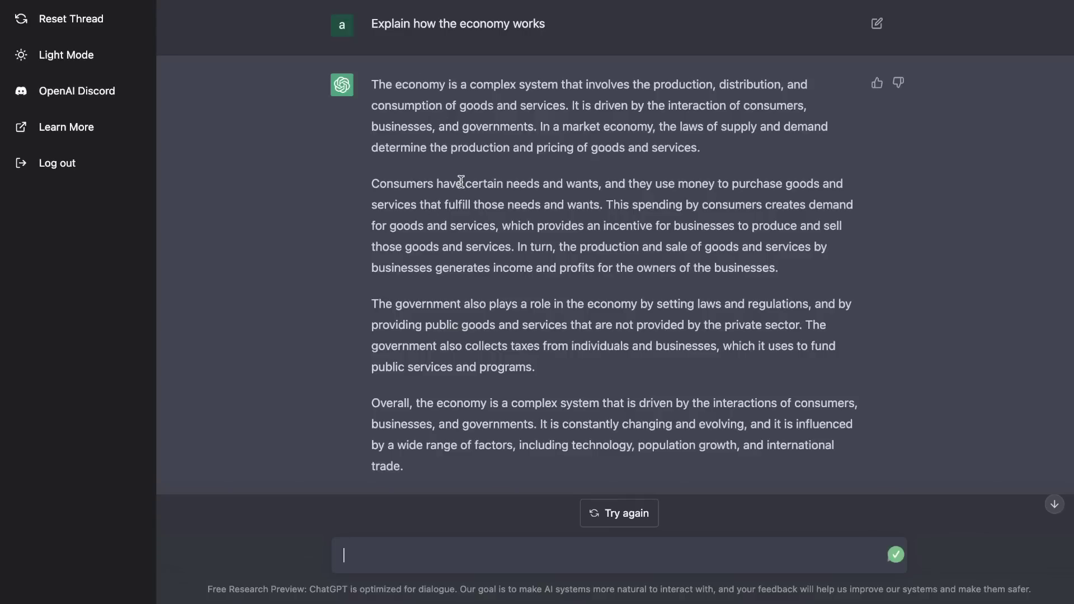
pyautogui.moveTo(421, 480); pyautogui.dragTo(340, 89)
pyautogui.click(509, 499)
pyautogui.write('now explain it to a child')
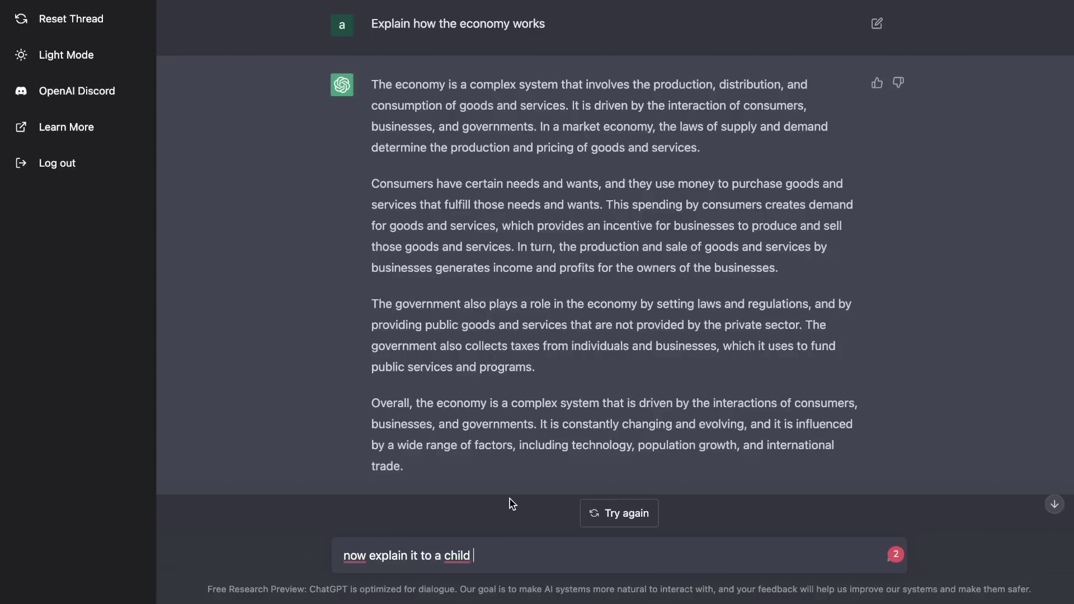
# Send the 'explain it to a child' follow-up and scroll through both economy answers.
pyautogui.press('Return')
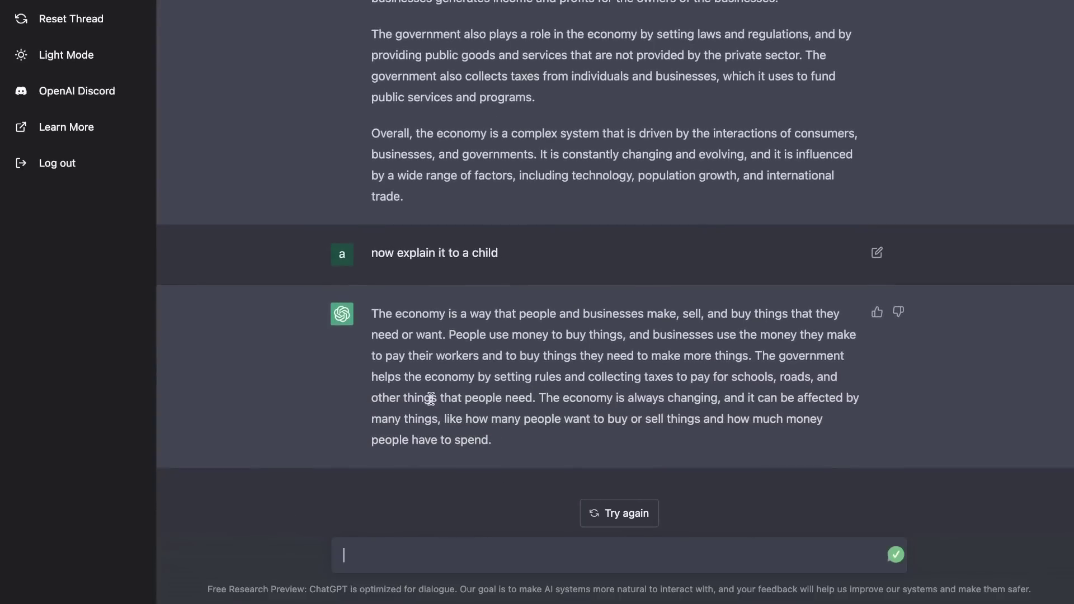
pyautogui.scroll(5, 633, 330)
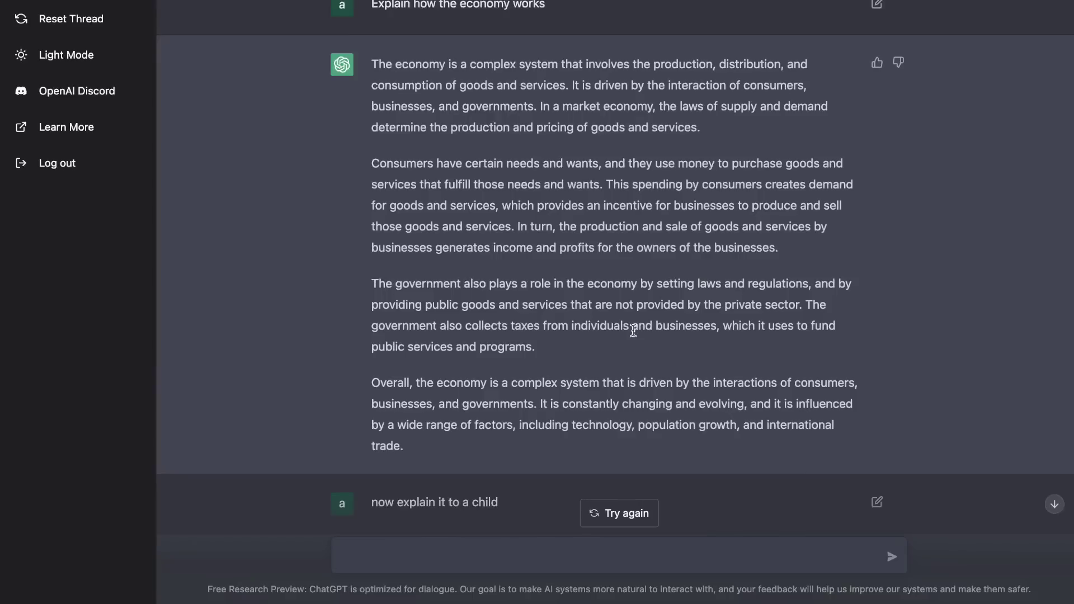
pyautogui.scroll(-2, 634, 330)
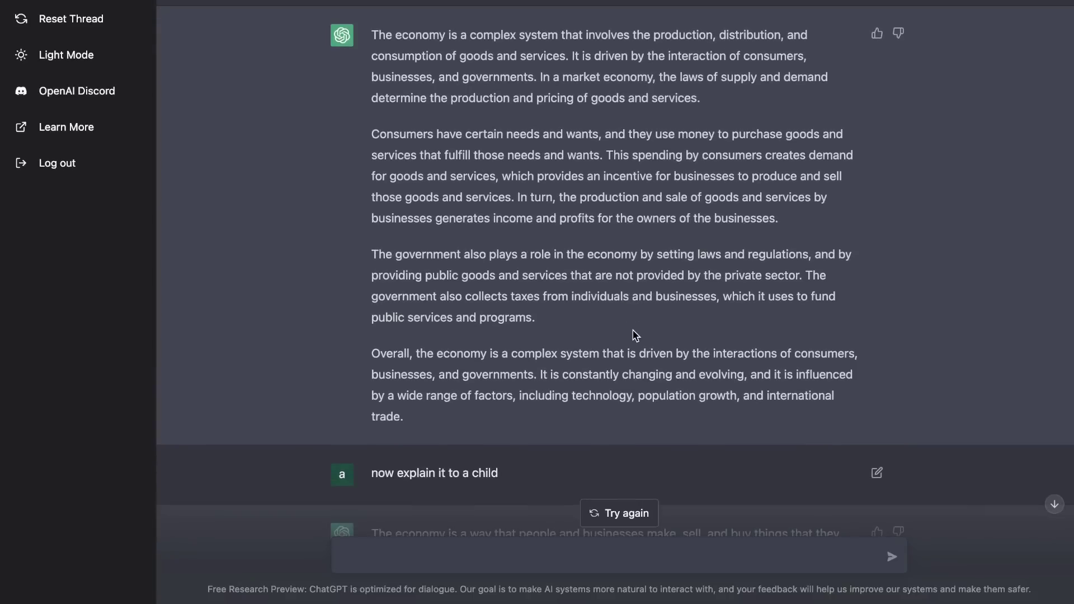
pyautogui.scroll(-2, 634, 330)
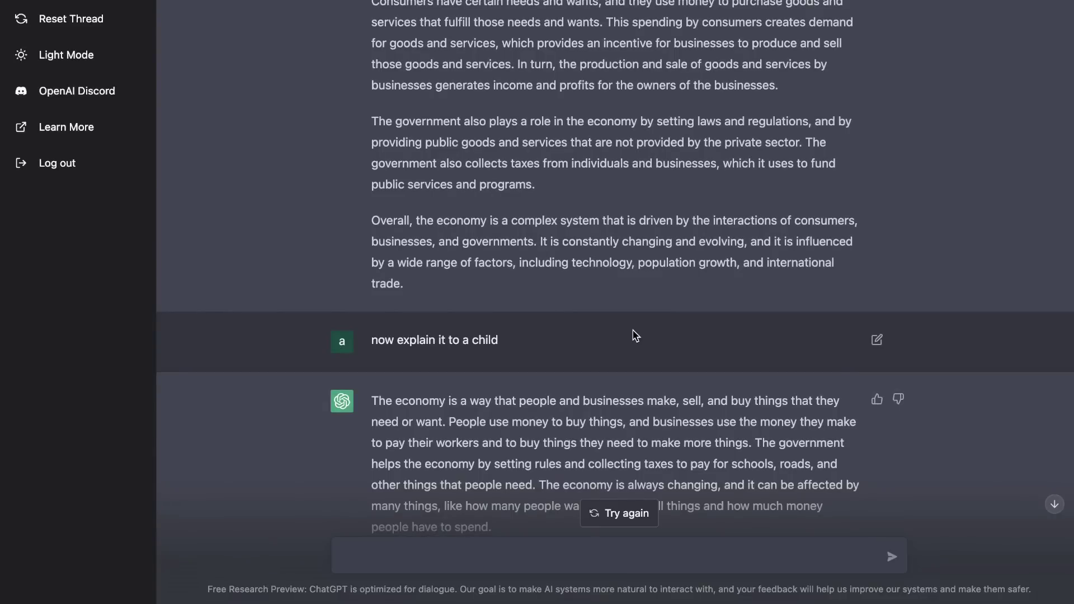
pyautogui.scroll(-2, 637, 336)
pyautogui.click(428, 550)
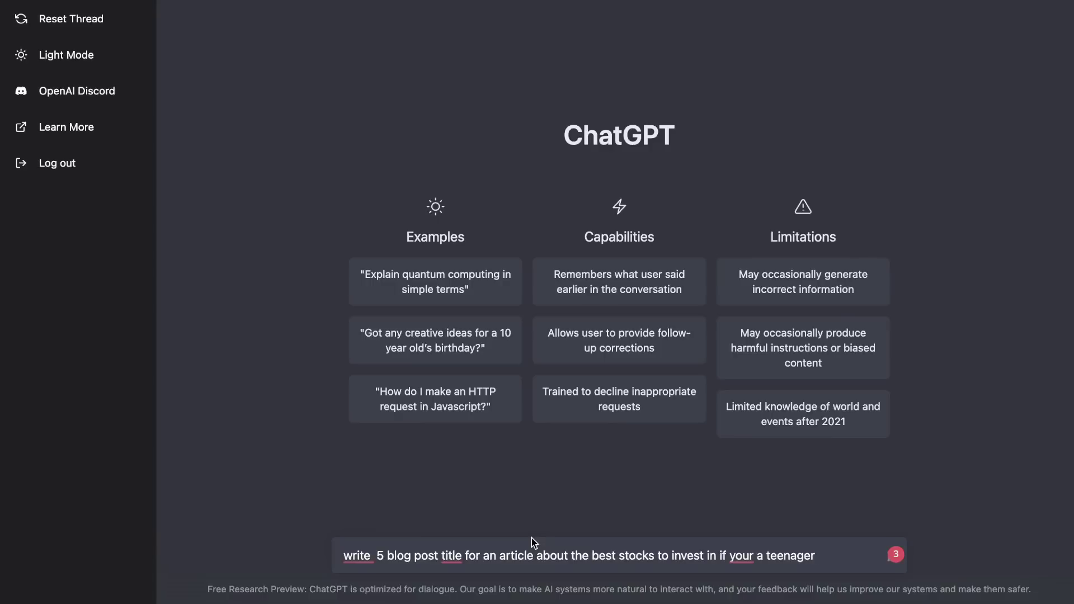
# Send the prompt for five blog titles on the best stocks for teenagers, then select the third title.
pyautogui.moveTo(753, 556)
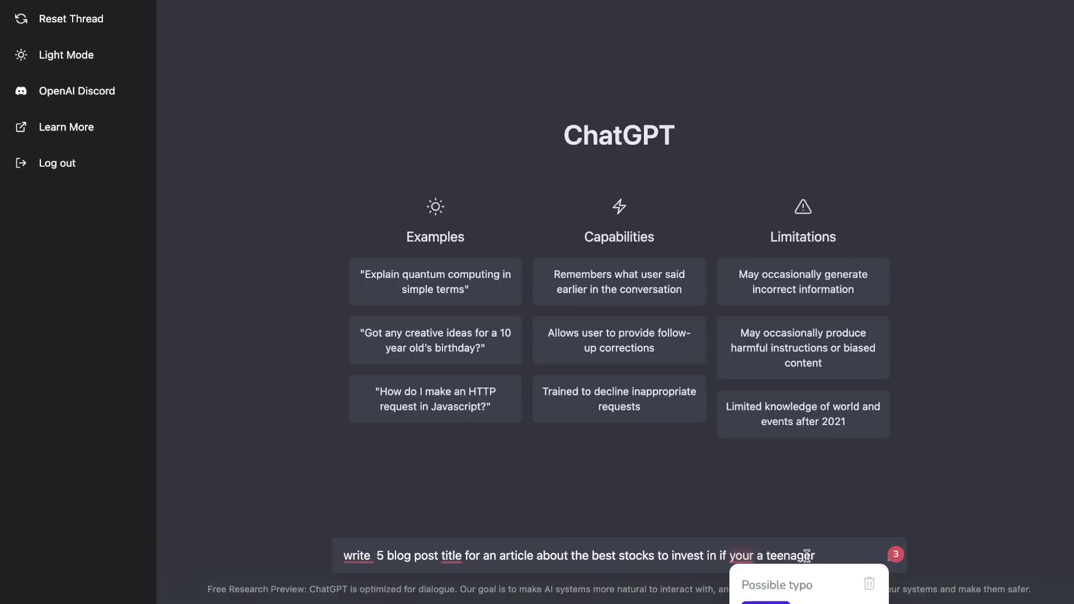
pyautogui.press('Return')
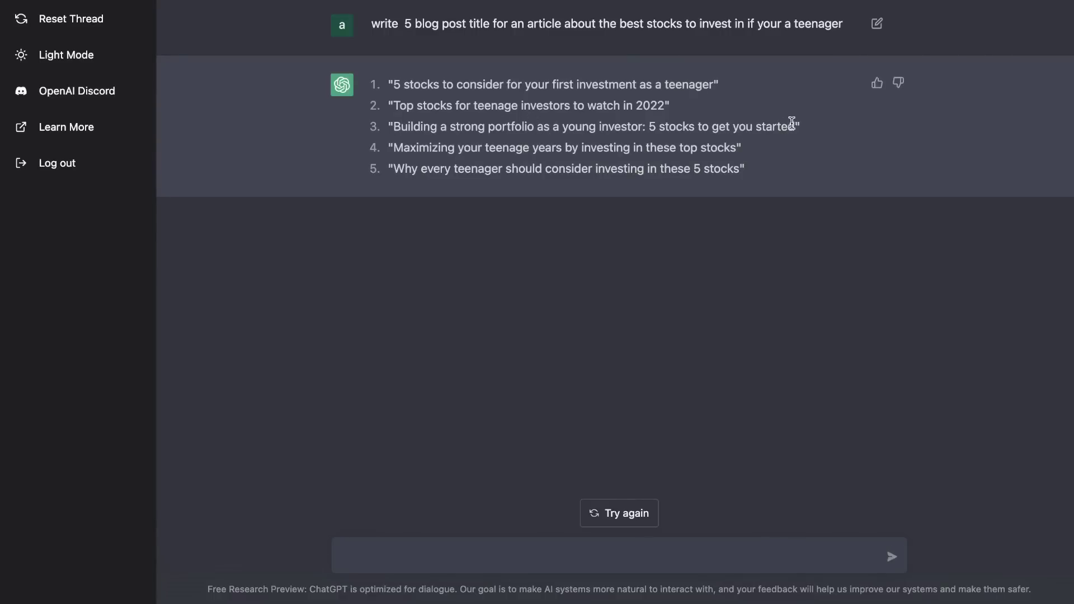
pyautogui.moveTo(792, 123); pyautogui.dragTo(393, 127)
pyautogui.hotkey('ctrl', 'c')
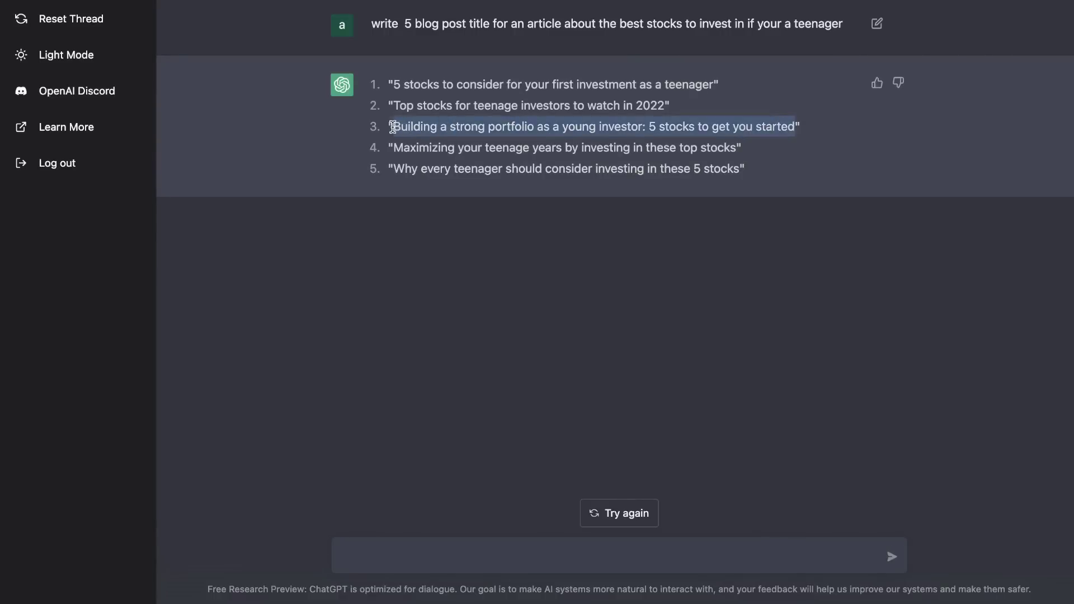
# Request an intro paragraph for the third title about building a young investor's portfolio.
pyautogui.click(381, 547)
pyautogui.hotkey('ctrl', 'v')
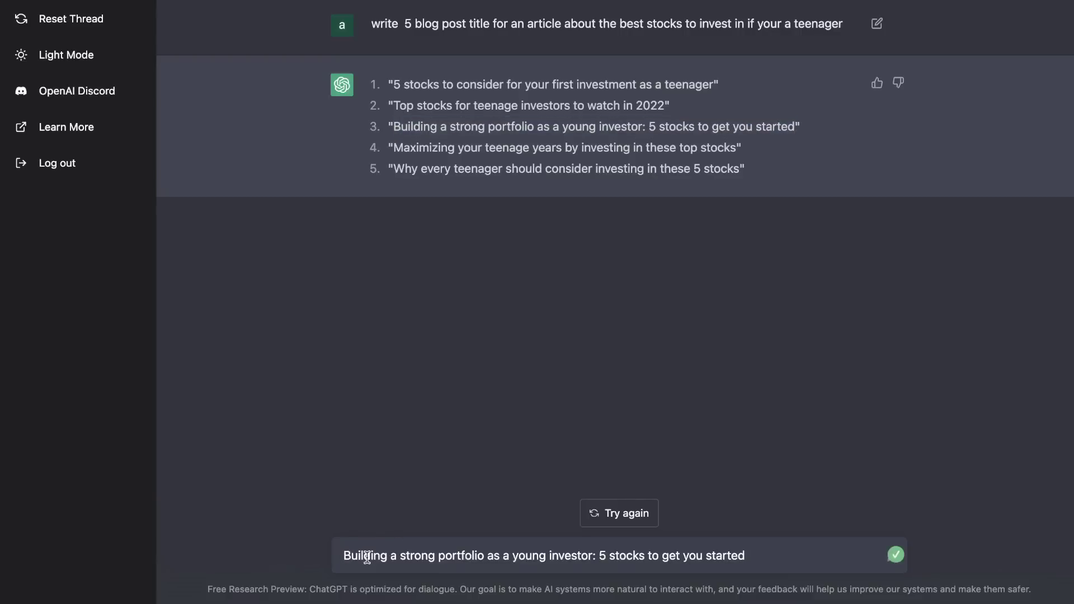
pyautogui.write('Write a blog post intro paragragh for a blog post about')
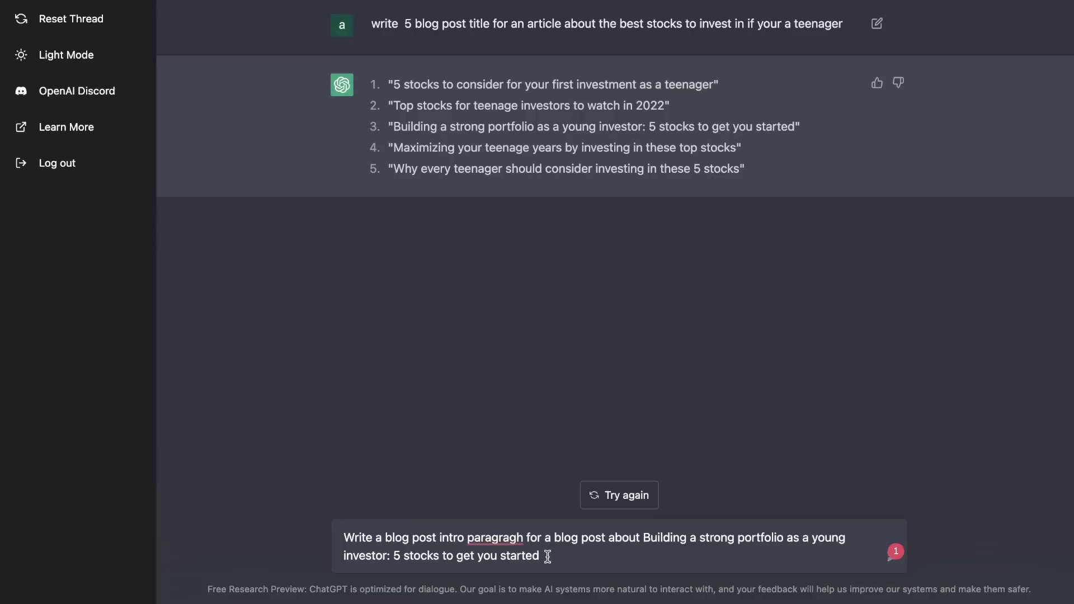
pyautogui.press('Return')
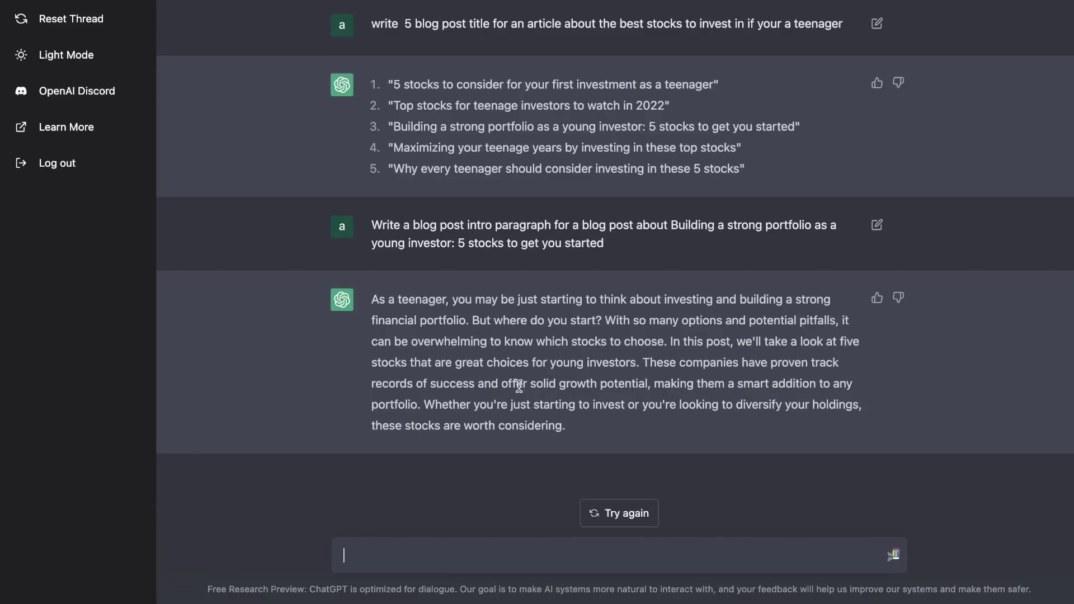
# Highlight the intro paragraph and draft a follow-up asking for it in a celebrity podcaster's voice.
pyautogui.moveTo(372, 300); pyautogui.dragTo(573, 427)
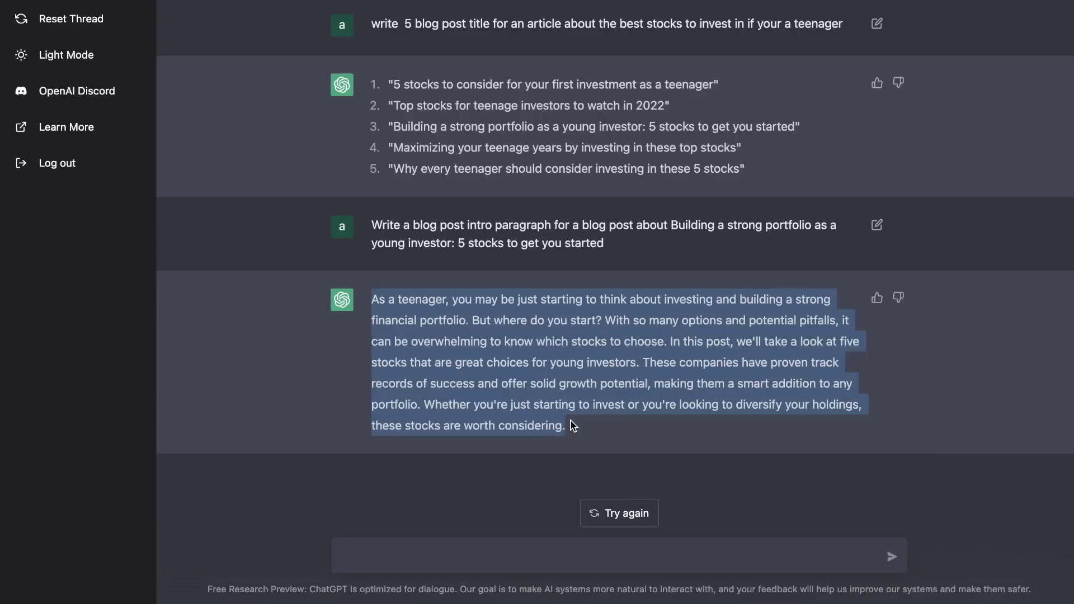
pyautogui.moveTo(372, 299); pyautogui.dragTo(640, 419)
pyautogui.write('now write in the voice of joe rogan')
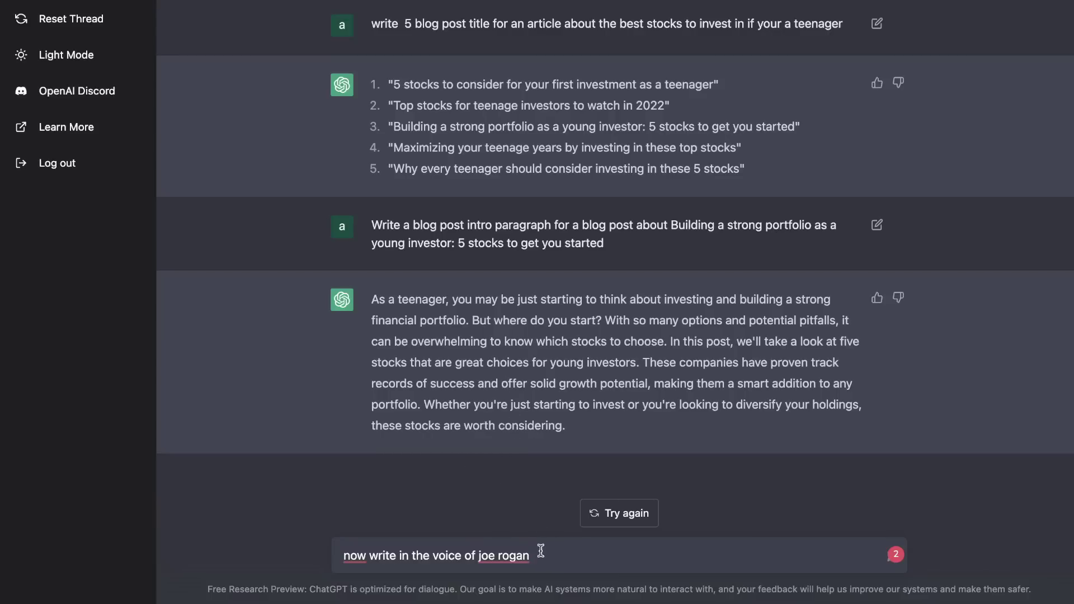
# Send the celebrity-voice rewrite request and highlight part of the rewritten first-person intro.
pyautogui.press('Return')
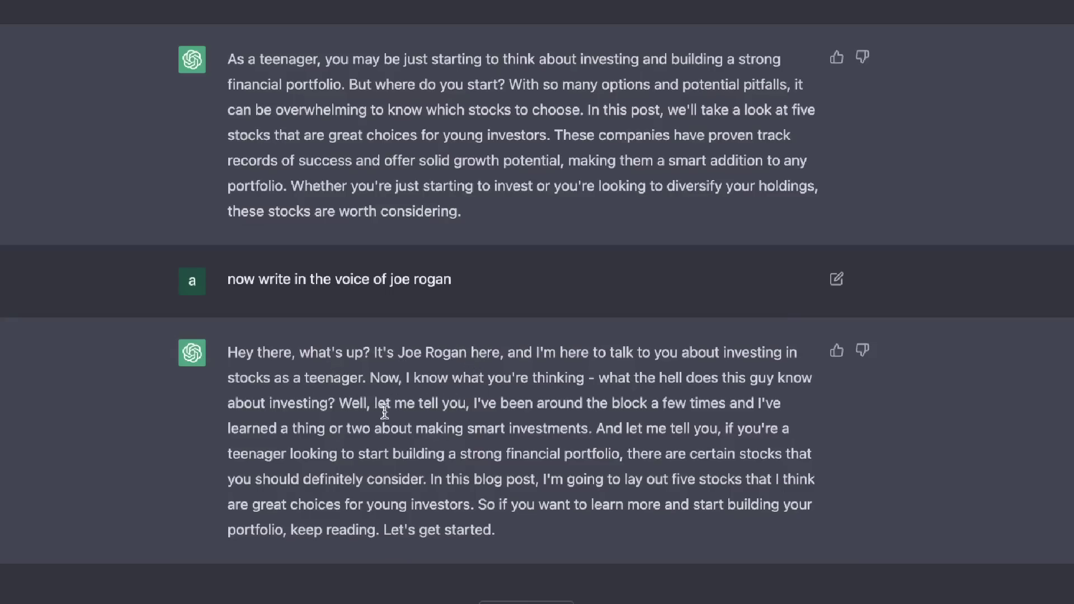
pyautogui.moveTo(370, 378); pyautogui.dragTo(619, 525)
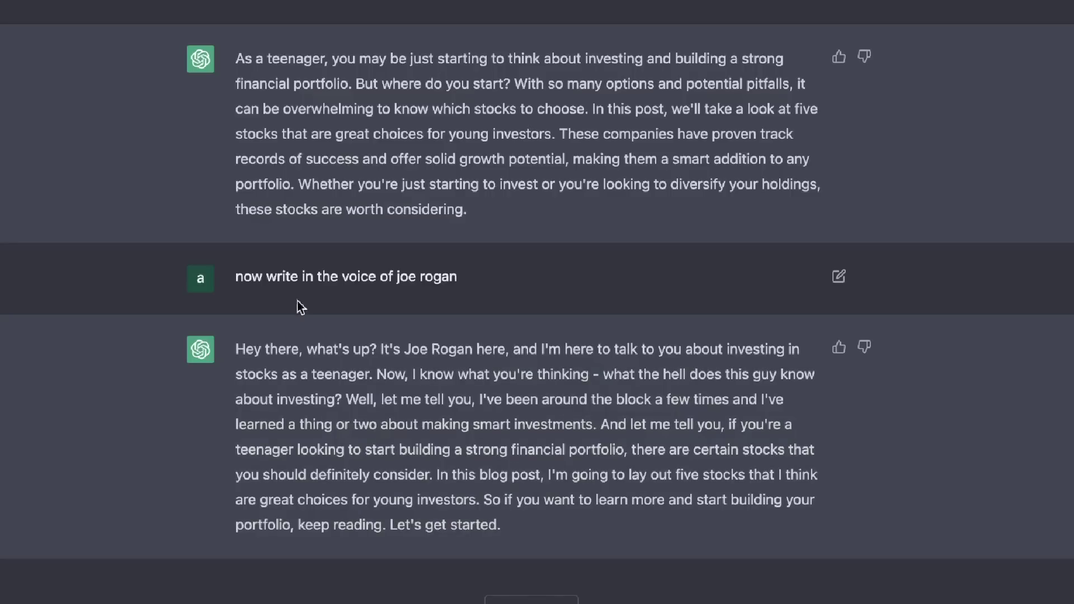
pyautogui.scroll(1, 354, 375)
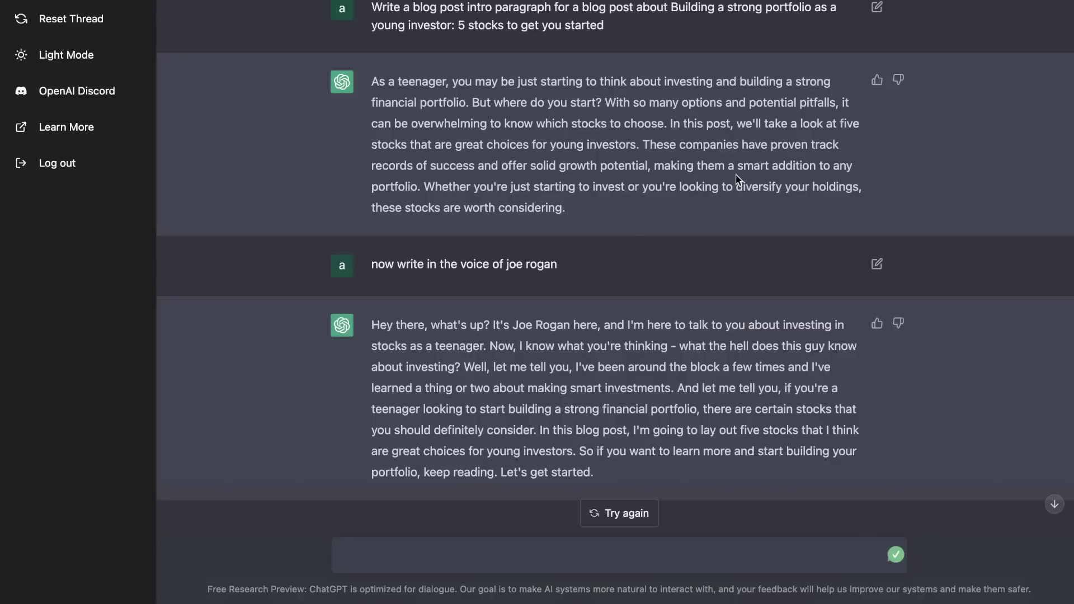
# Request a YouTube script about GPT-3 technology and select its first two paragraphs.
pyautogui.write('write a script for a youtube video about gpt-3 technology')
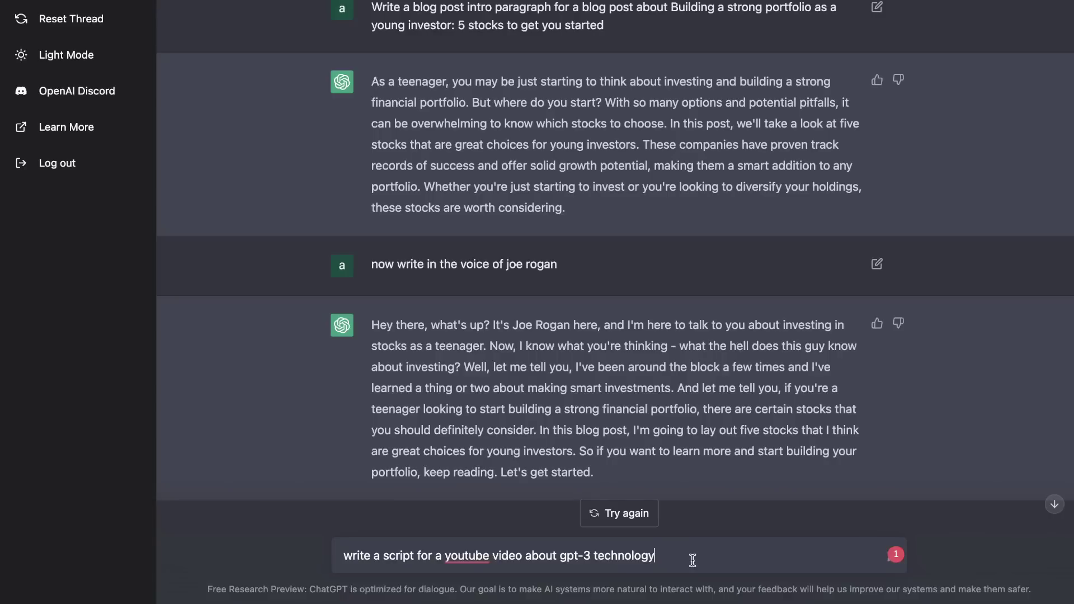
pyautogui.press('Return')
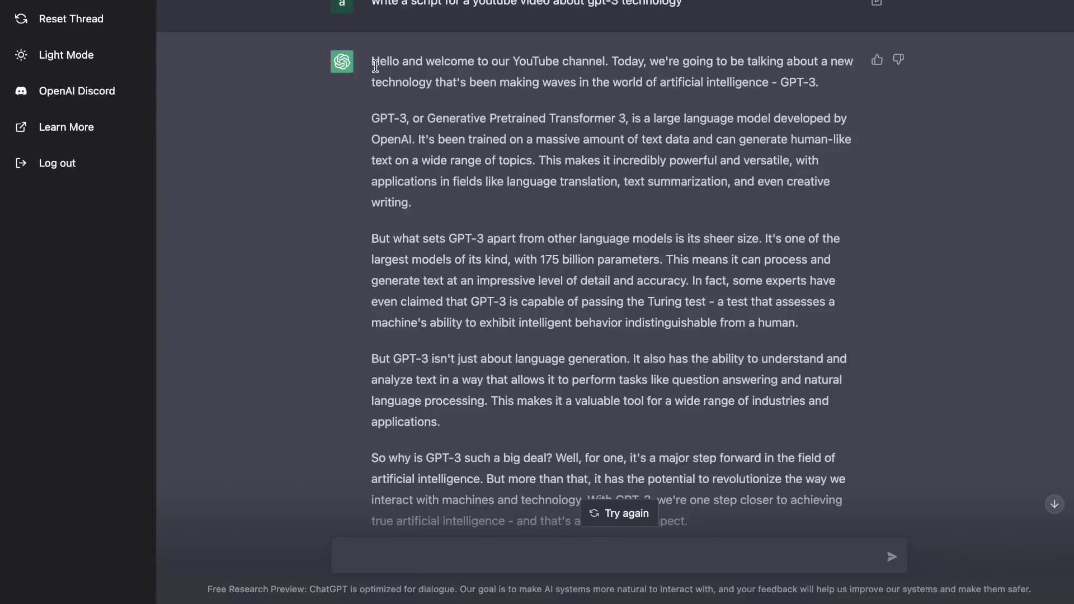
pyautogui.scroll(-1, 470, 177)
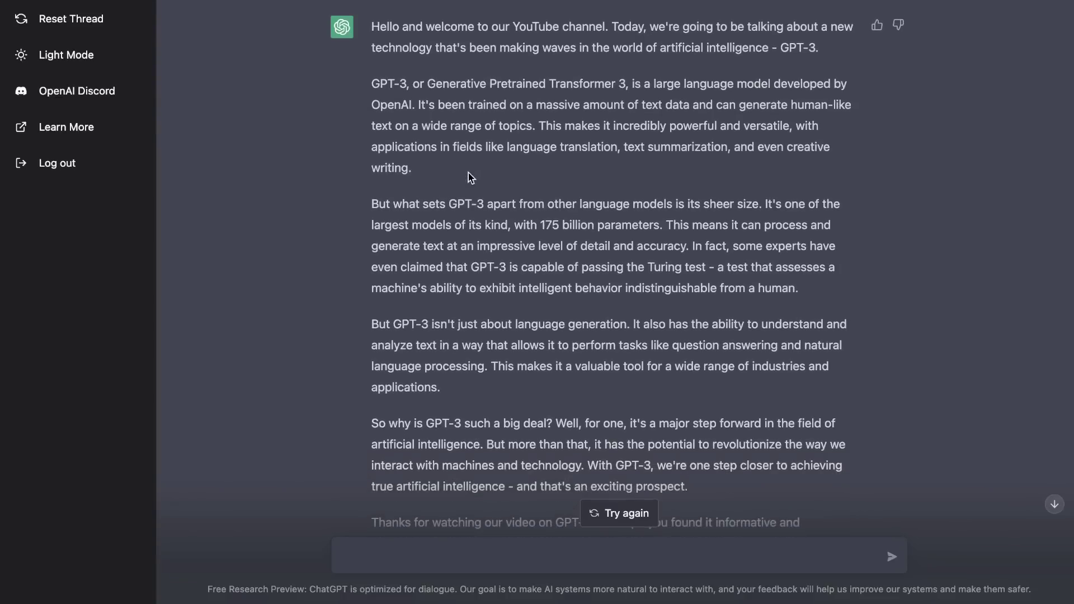
pyautogui.moveTo(371, 27); pyautogui.dragTo(490, 234)
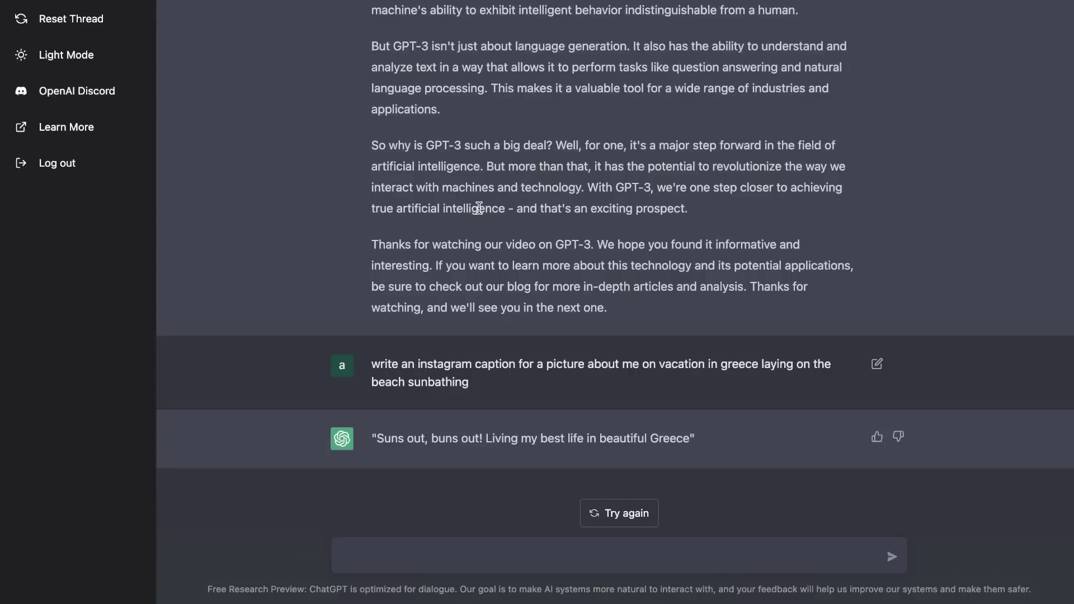
# Scroll up through the chat toward the React website code answer.
pyautogui.scroll(1, 264, 215)
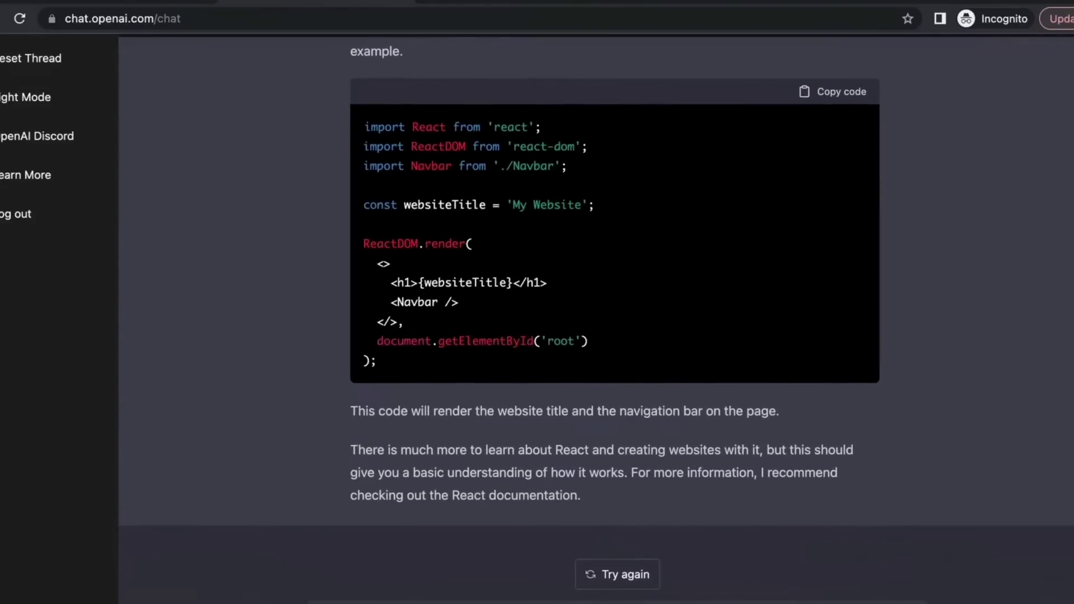
# Read through the Go channel debugging example, highlighting ChatGPT's first reply asking for context.
pyautogui.scroll(5, 881, 422)
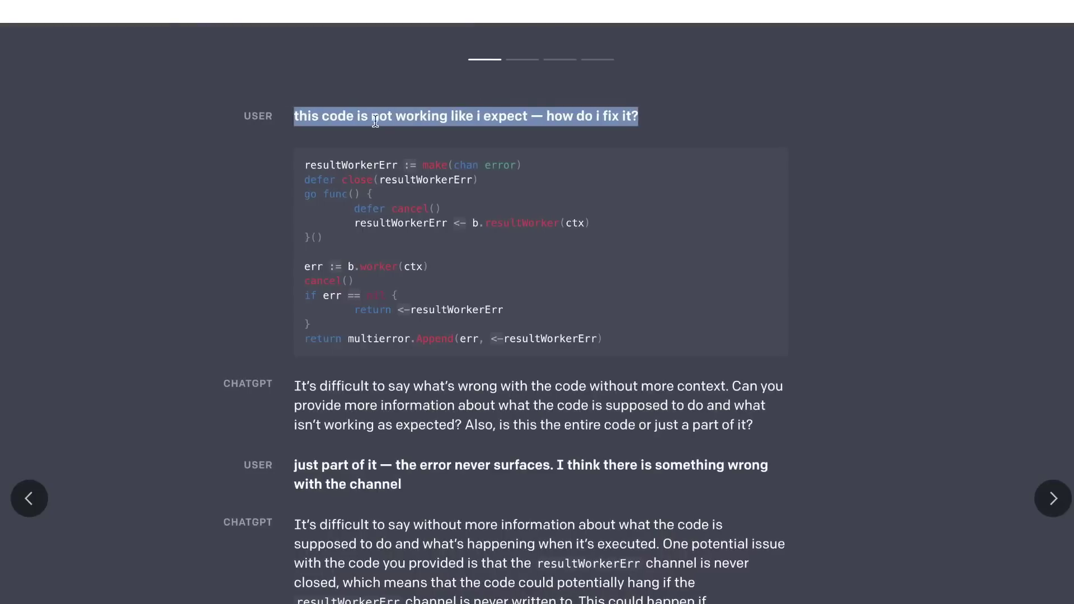
pyautogui.moveTo(295, 117); pyautogui.dragTo(725, 120)
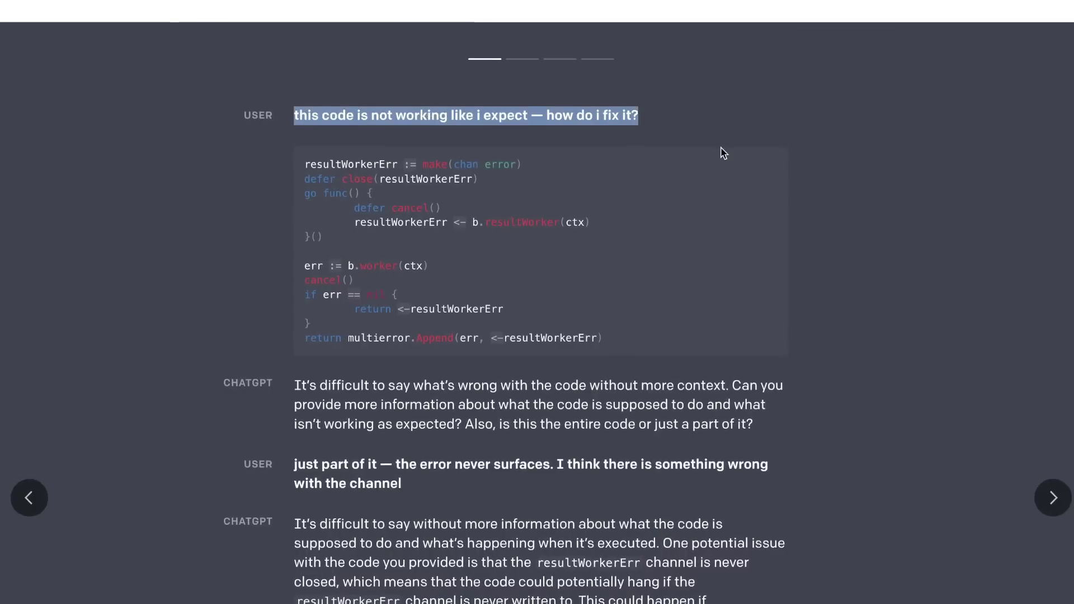
pyautogui.scroll(-2, 722, 151)
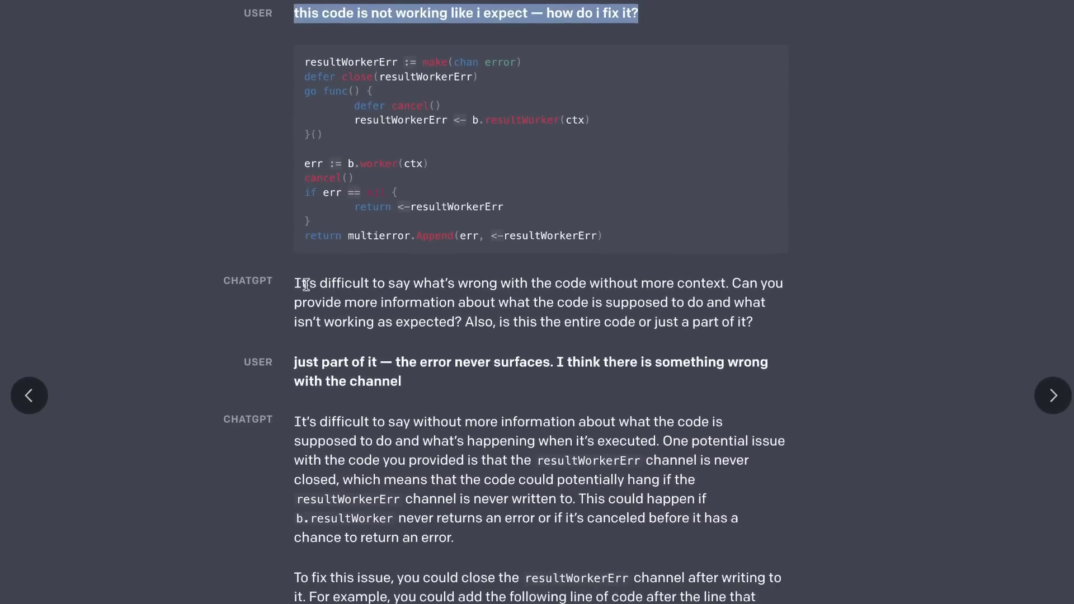
pyautogui.moveTo(294, 283); pyautogui.dragTo(772, 326)
pyautogui.scroll(-2, 768, 321)
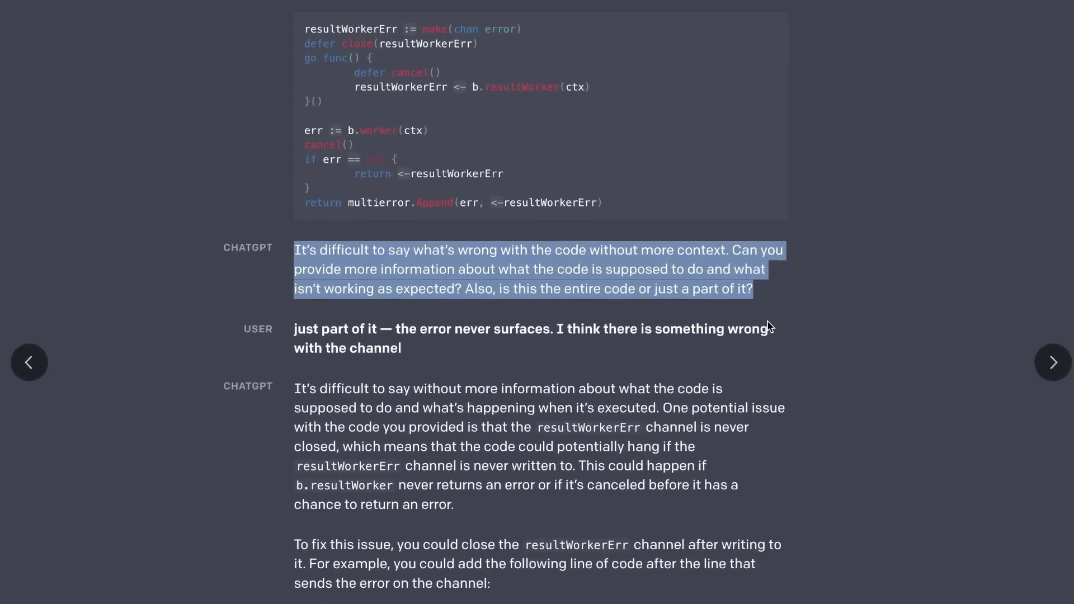
pyautogui.click(767, 321)
pyautogui.scroll(-2, 768, 321)
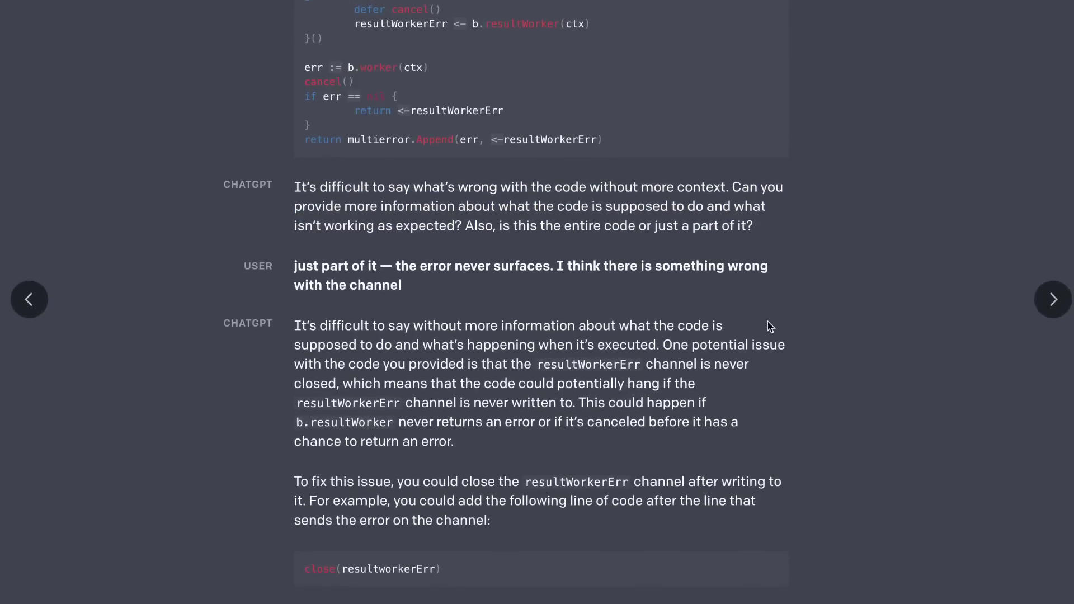
pyautogui.scroll(-5, 768, 322)
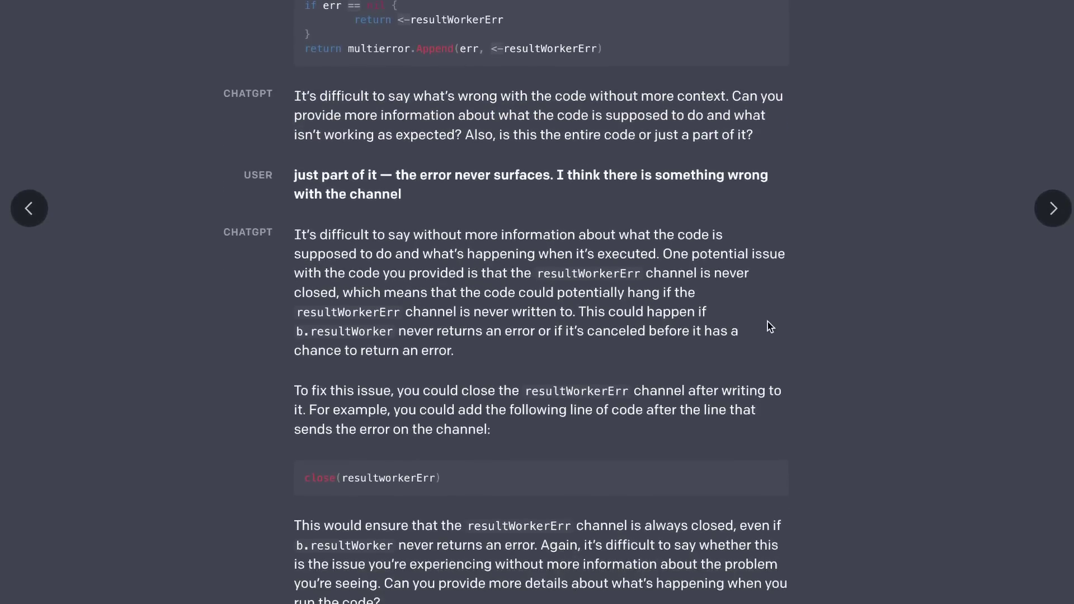
pyautogui.scroll(-2, 768, 327)
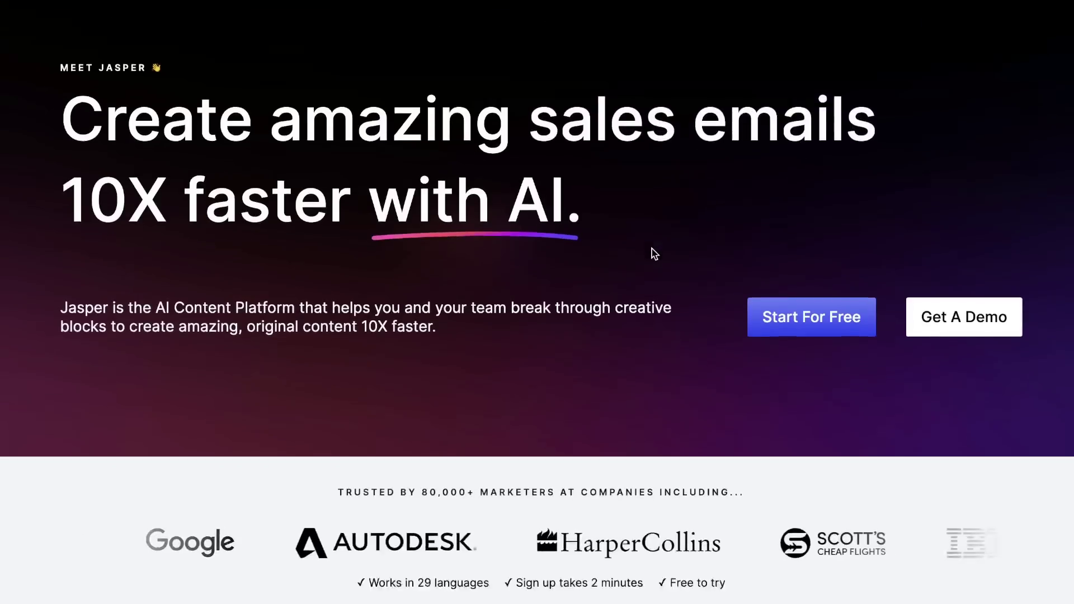
# Scroll down the Jasper product homepage, then jump back to its top.
pyautogui.scroll(-8, 650, 249)
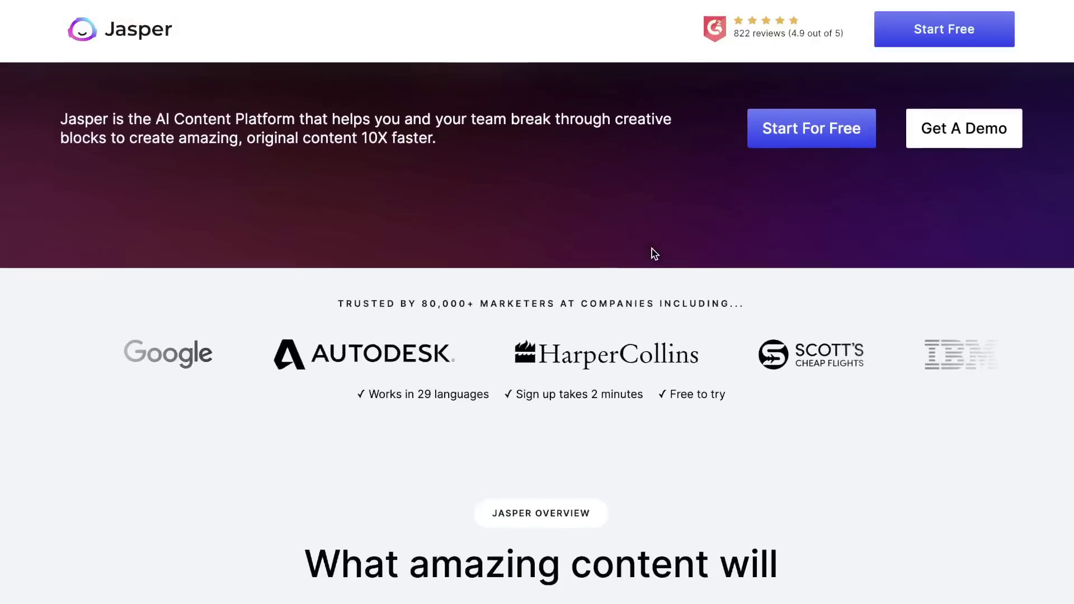
pyautogui.scroll(-15, 652, 248)
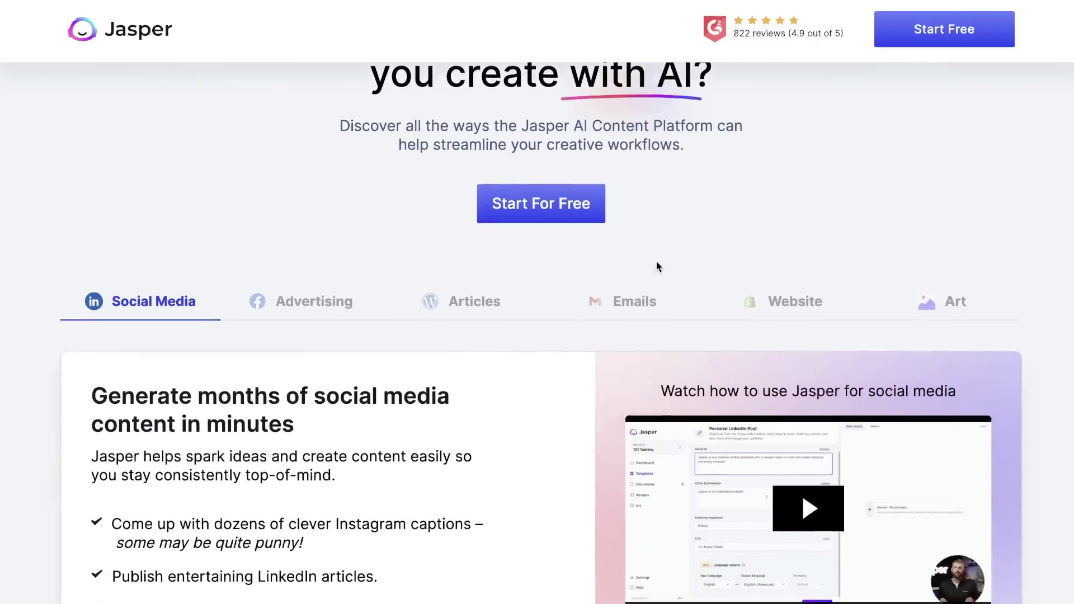
pyautogui.scroll(-8, 658, 266)
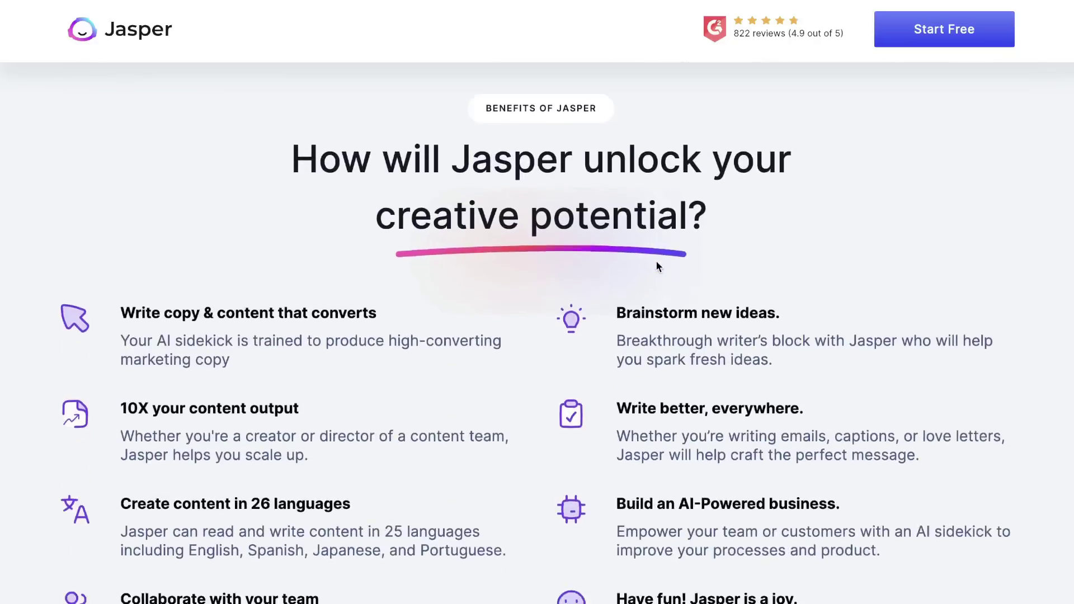
pyautogui.press('Home')
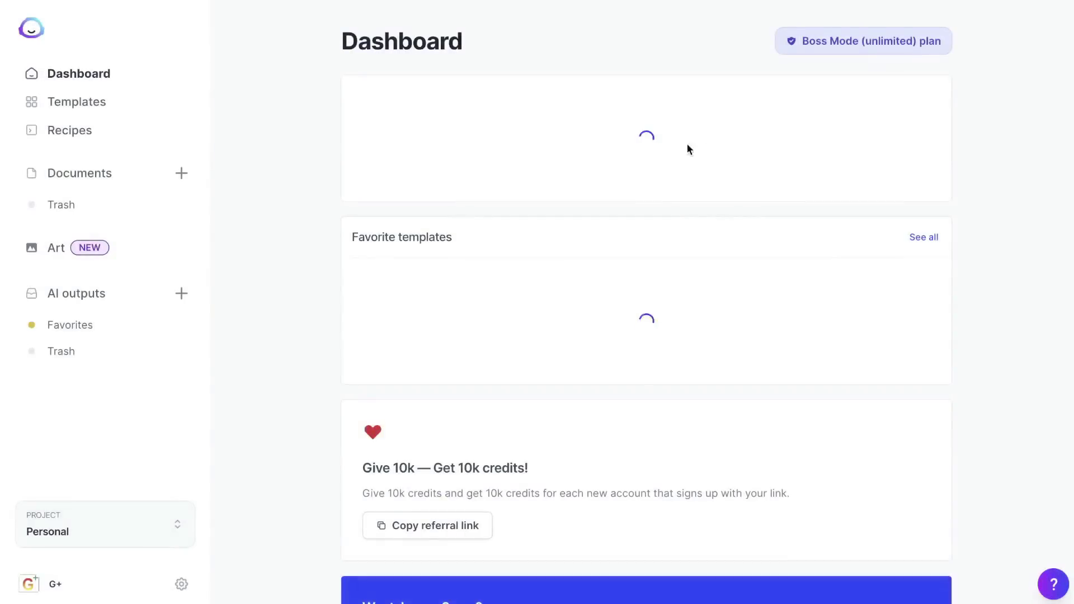
# Open Jasper's Templates library with the full template list and browse the cards.
pyautogui.click(99, 115)
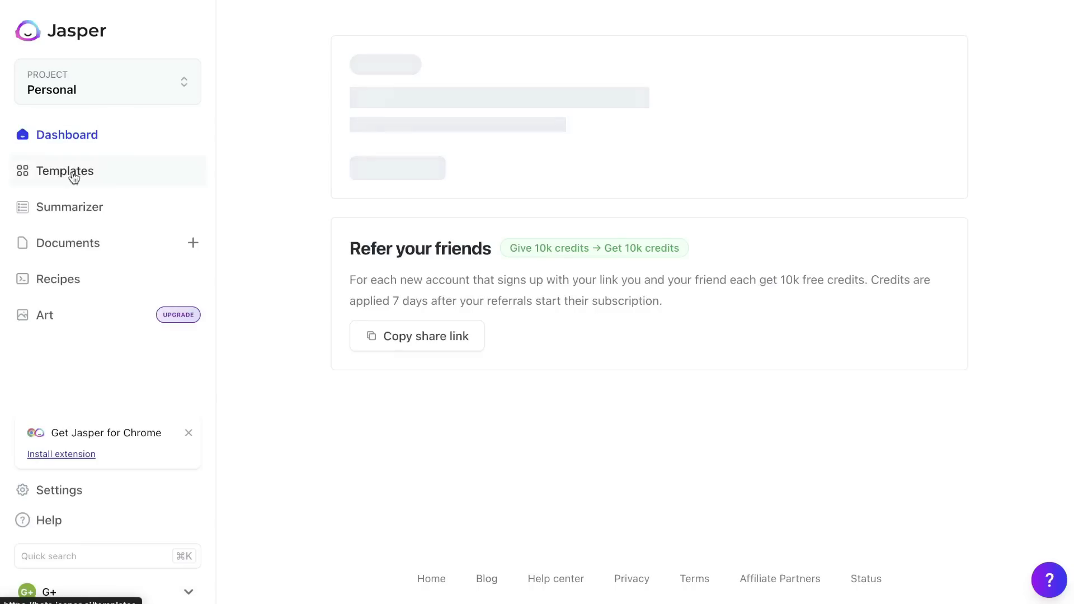
pyautogui.click(78, 174)
pyautogui.scroll(-6, 447, 260)
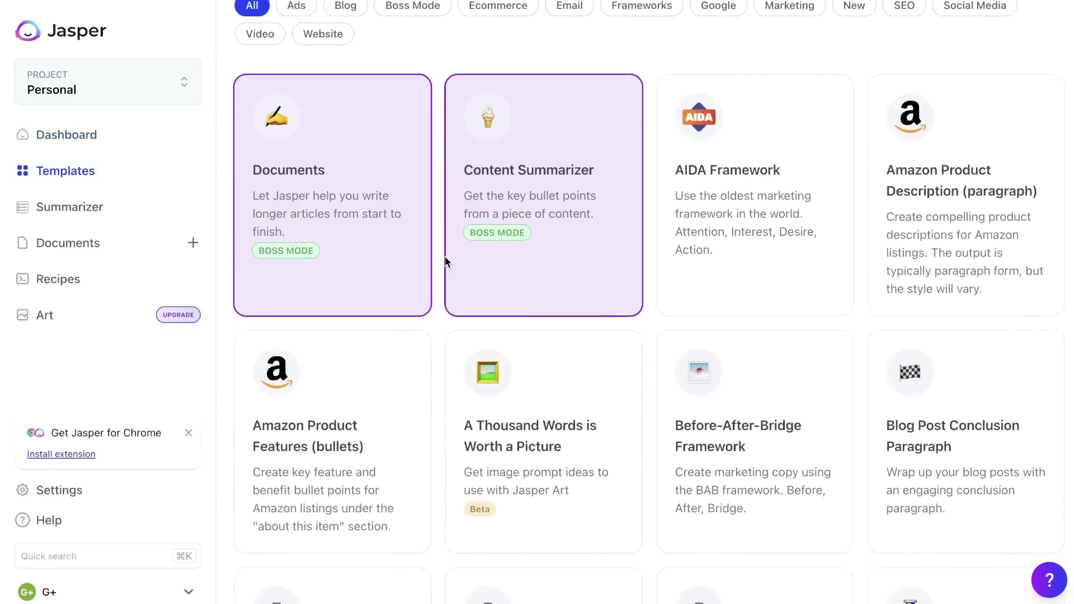
pyautogui.scroll(-5, 445, 256)
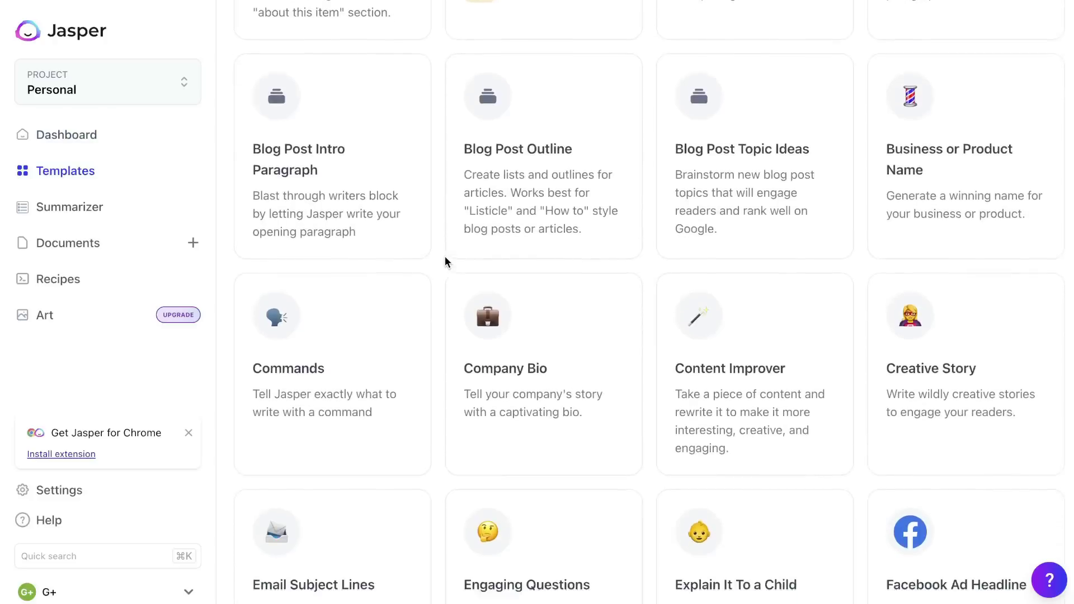
pyautogui.scroll(12, 445, 256)
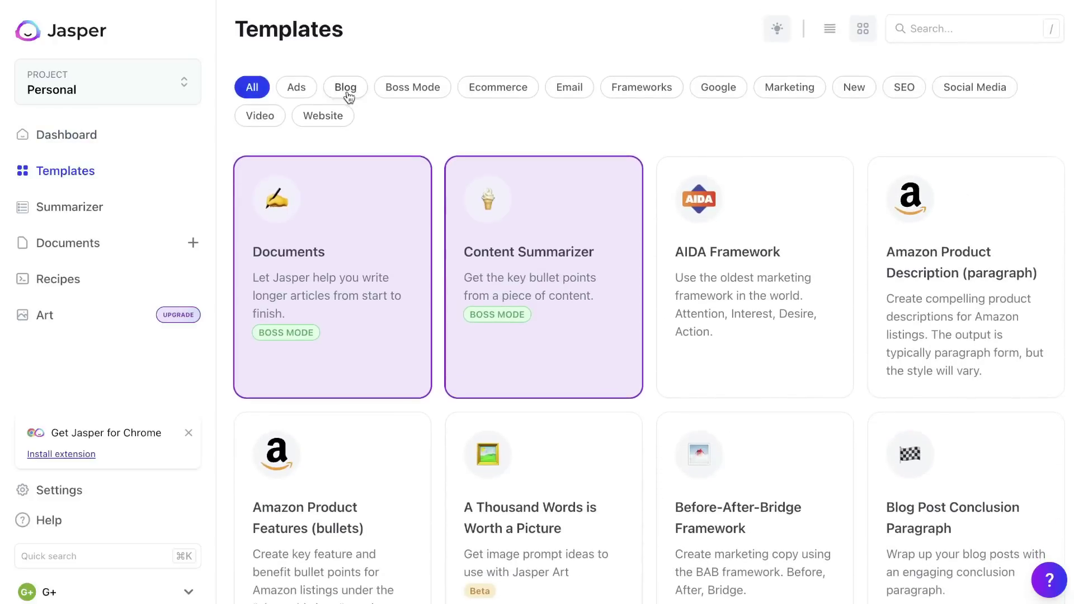
# Filter templates by Ads, Blog, Boss Mode, Ecommerce, Google, ending on Marketing.
pyautogui.click(296, 90)
pyautogui.click(339, 91)
pyautogui.click(418, 88)
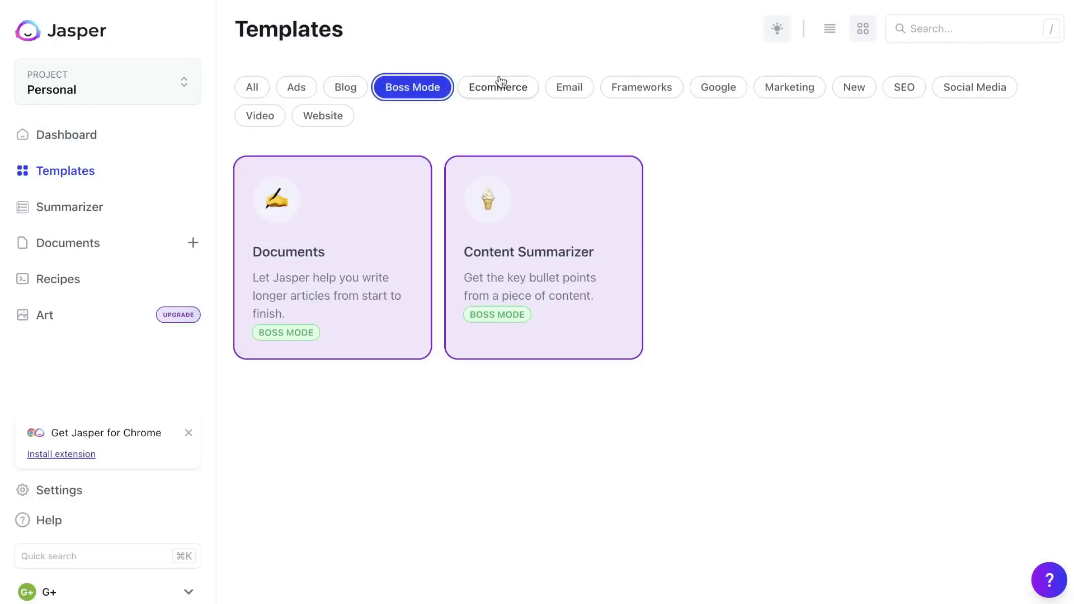
pyautogui.click(499, 85)
pyautogui.click(699, 90)
pyautogui.click(783, 90)
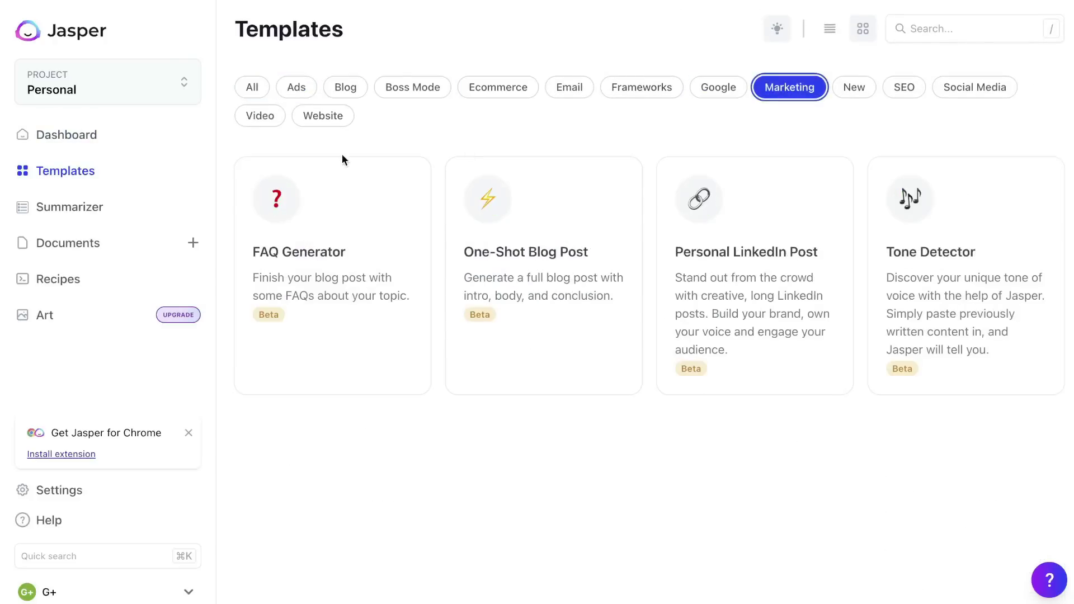